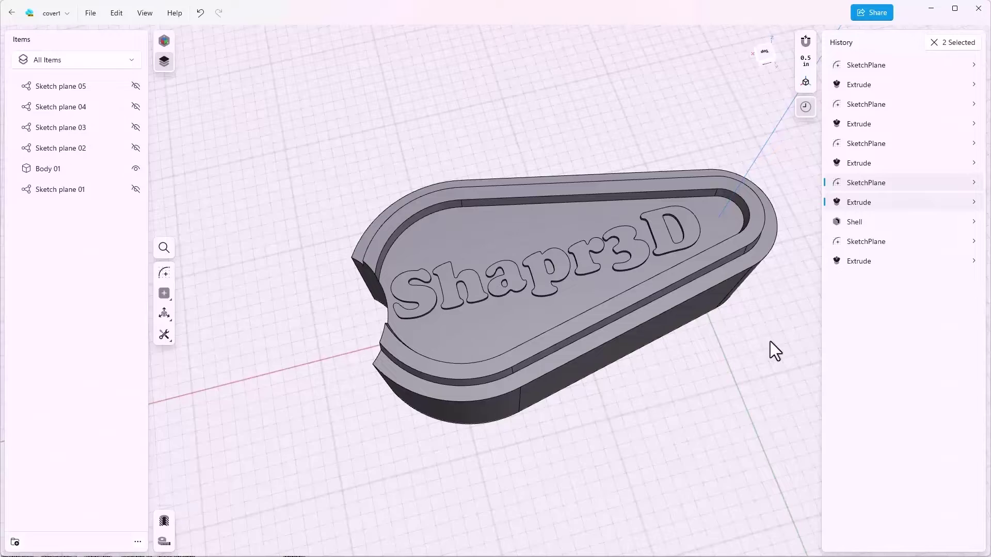
Insert a history breakpoint and place it directly before the Shell feature
right_click_drag(770, 341, 693, 341)
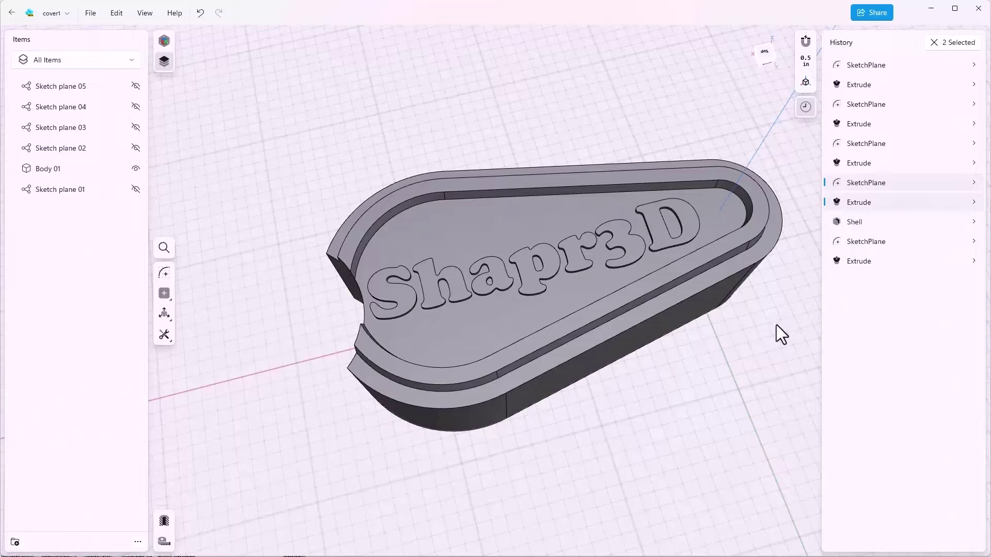
right_click(862, 221)
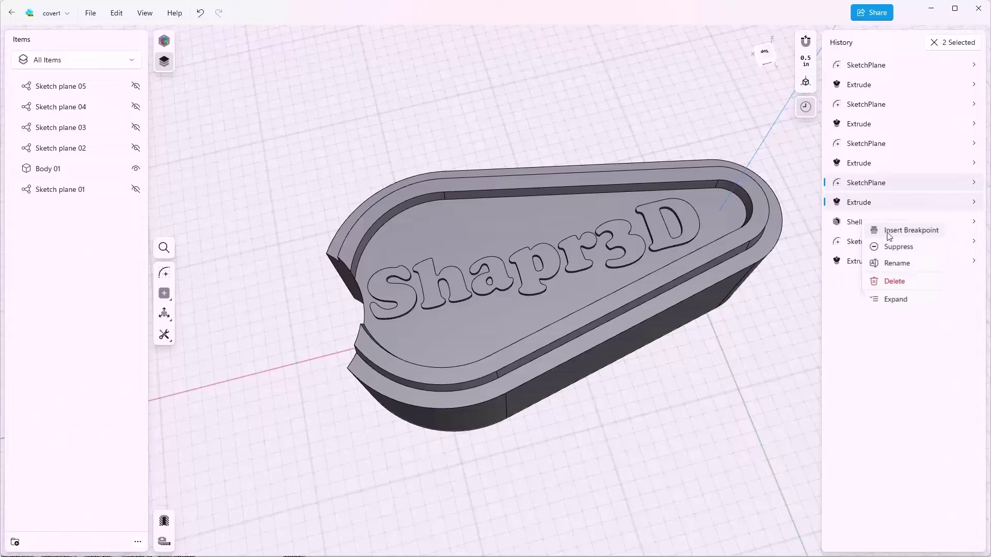
left_click(911, 231)
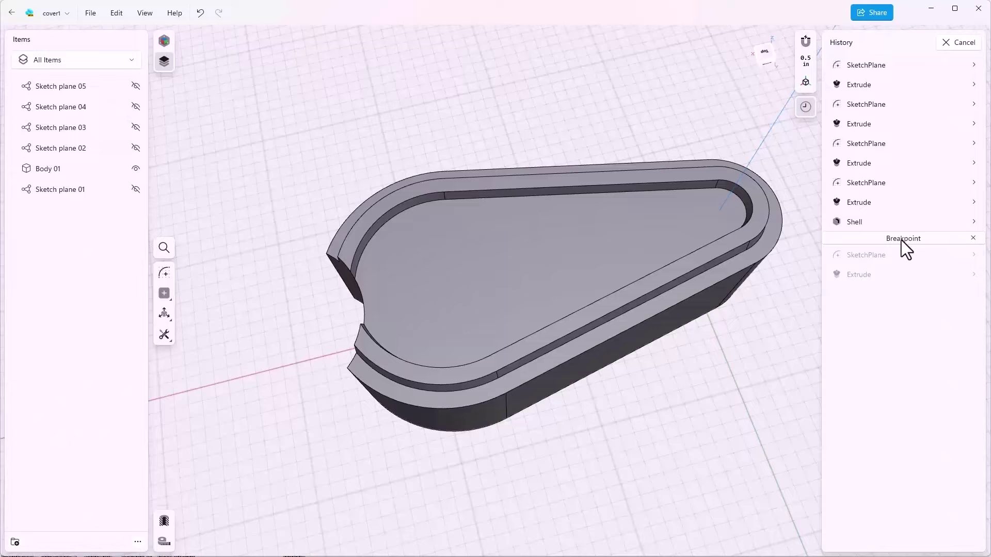
left_click_drag(901, 233, 902, 217)
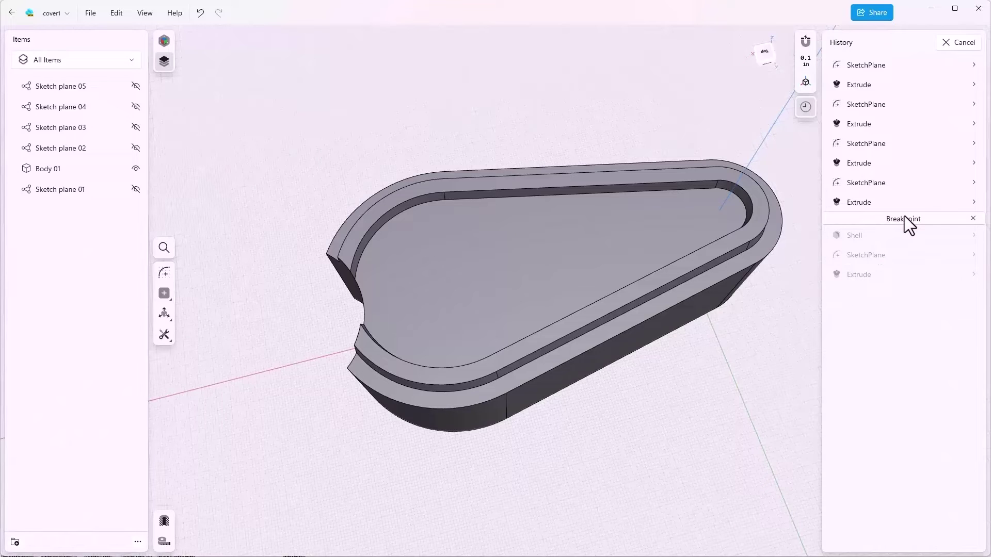
left_click_drag(907, 217, 908, 237)
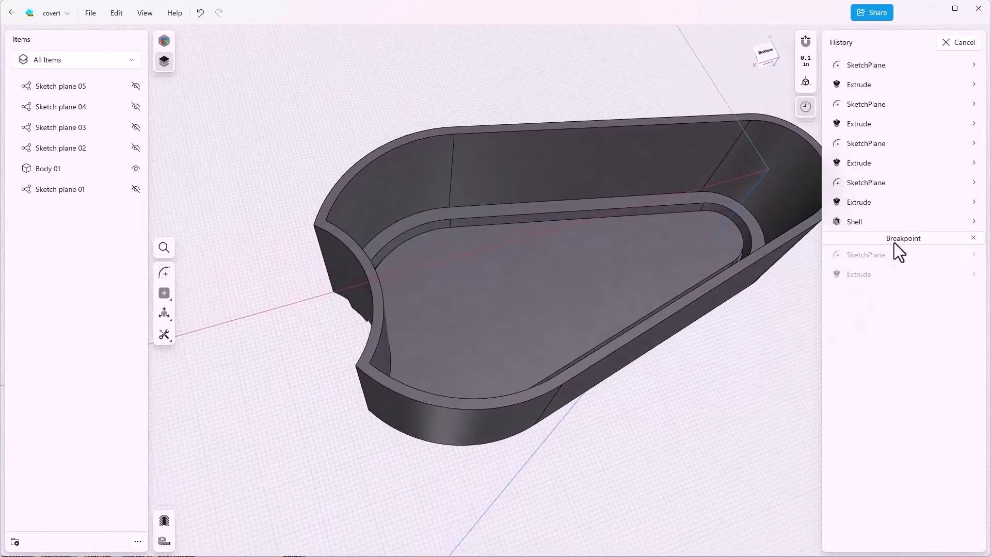
left_click_drag(894, 241, 890, 216)
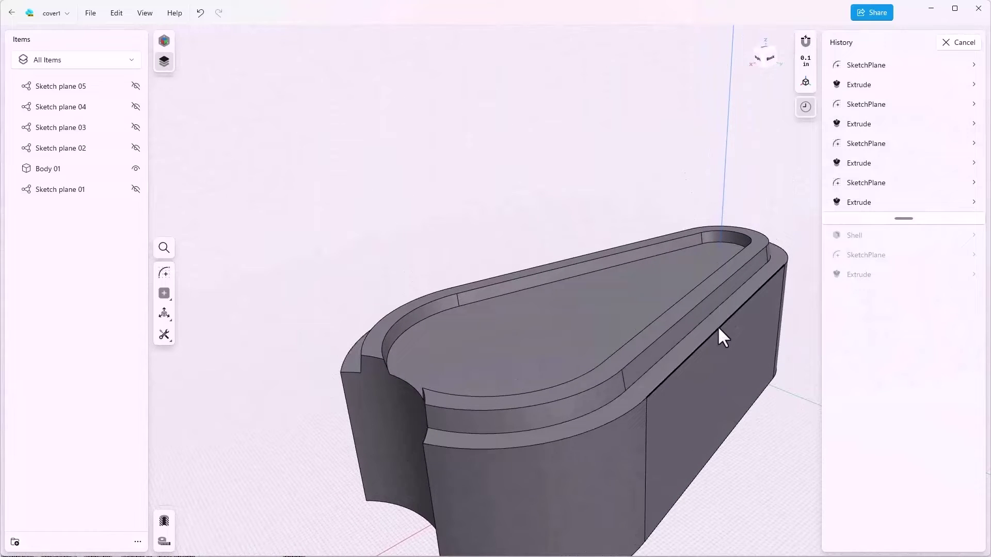
Fillet the body's outer upper edge below the raised rim with a 0.5 in radius
left_click(718, 326)
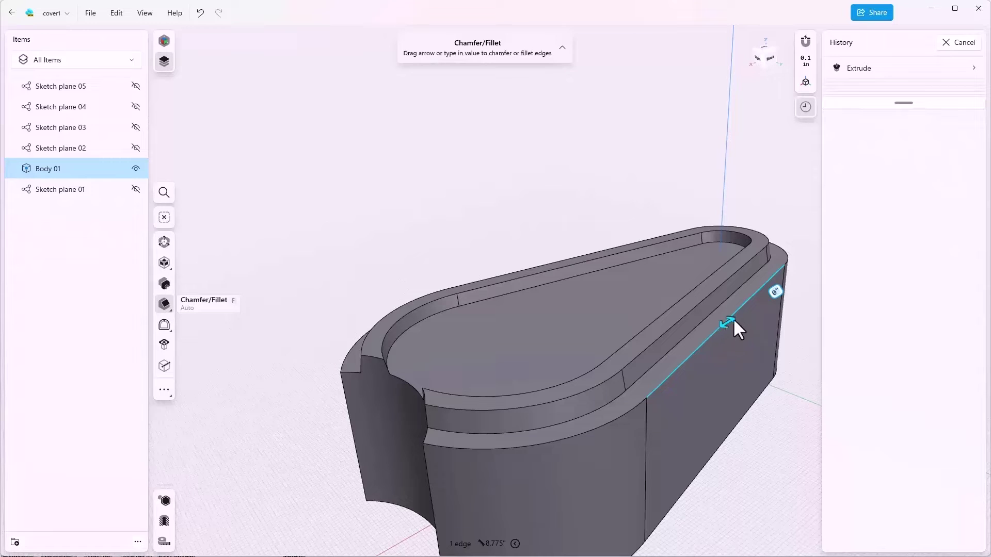
mouse_move(729, 321)
left_mouse_down()
mouse_move(746, 316)
mouse_move(714, 337)
mouse_move(746, 303)
mouse_move(737, 307)
left_mouse_up()
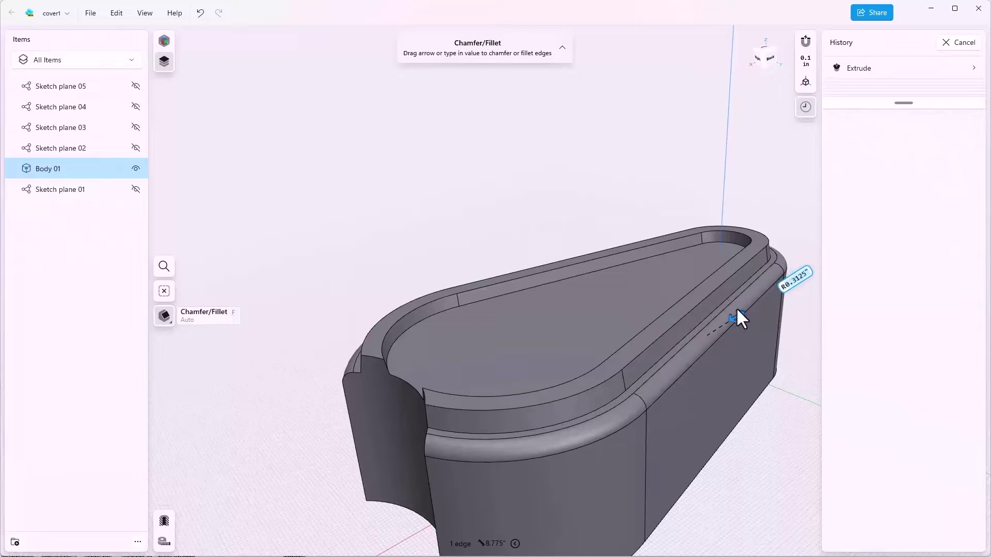
left_click(805, 280)
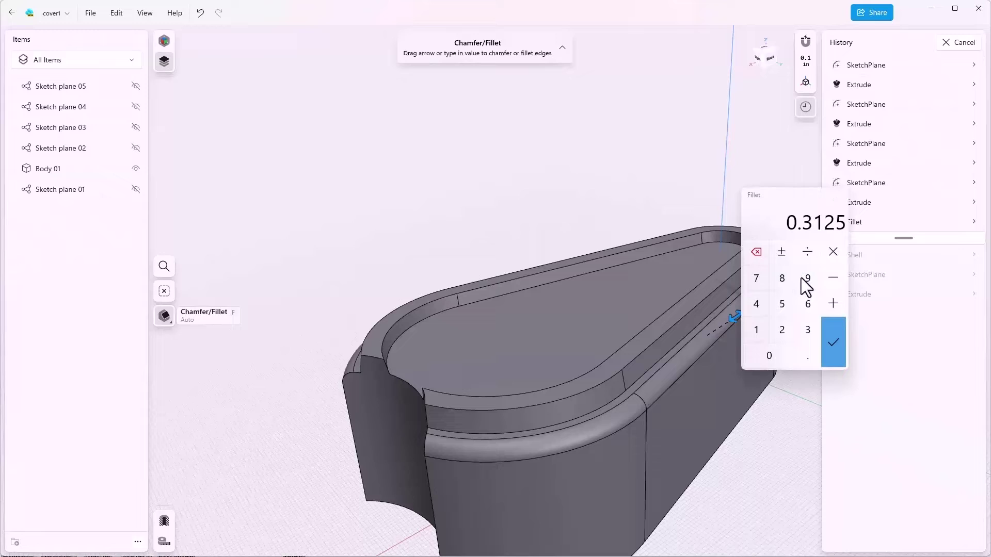
type("0.5")
key("Return")
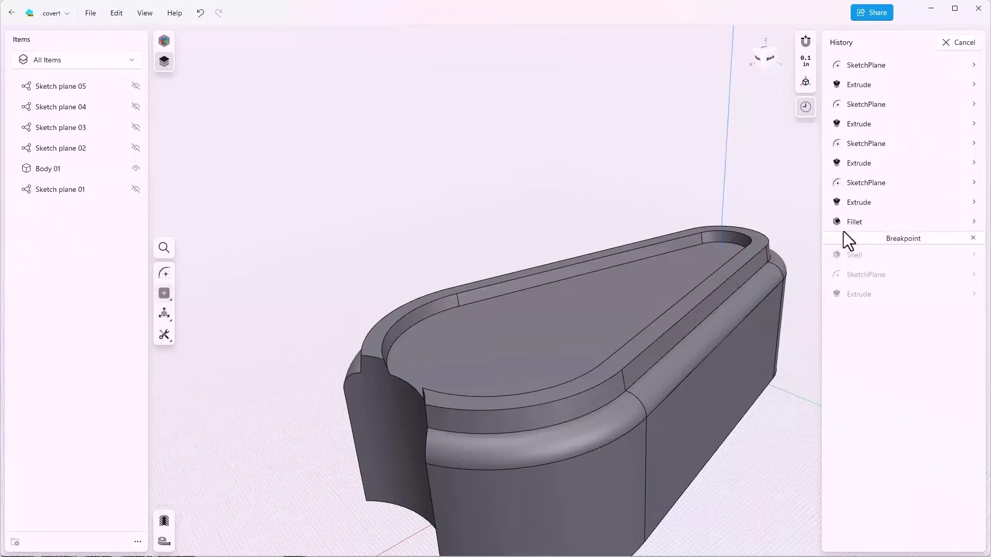
Move the history breakpoint past the final Extrude and examine the filleted cover from below and above
mouse_move(889, 224)
left_mouse_down()
mouse_move(900, 233)
mouse_move(895, 301)
left_mouse_up()
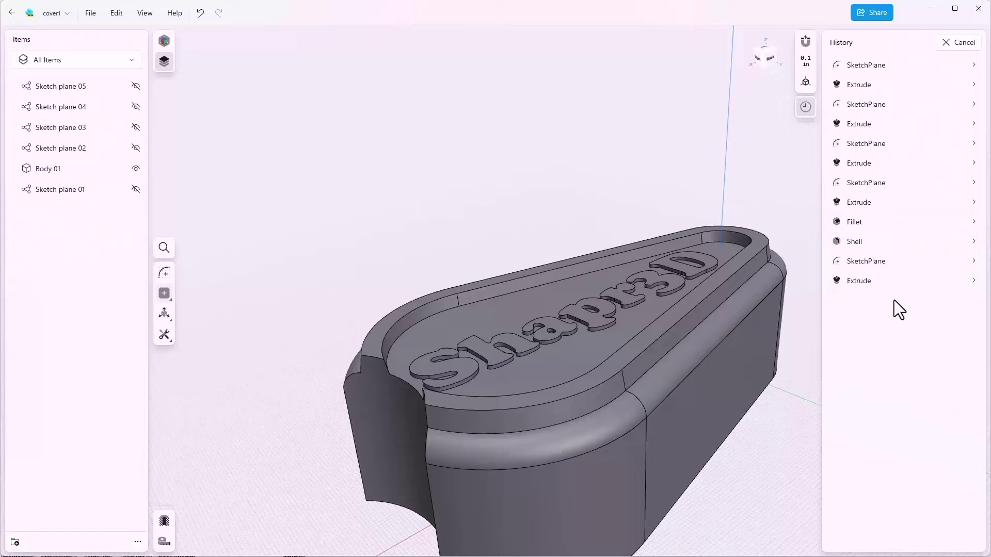
scroll(894, 300, "up", 10)
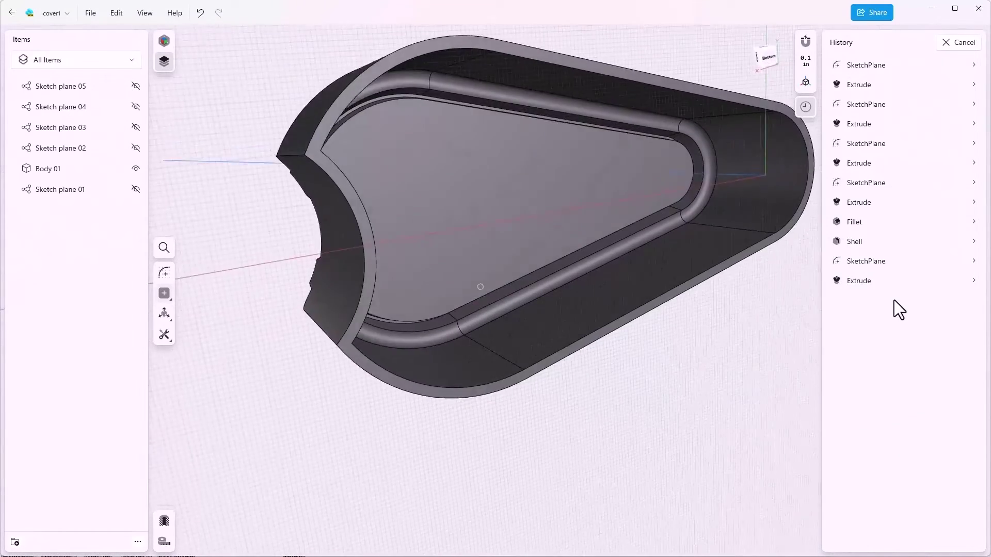
scroll(894, 299, "up", 5)
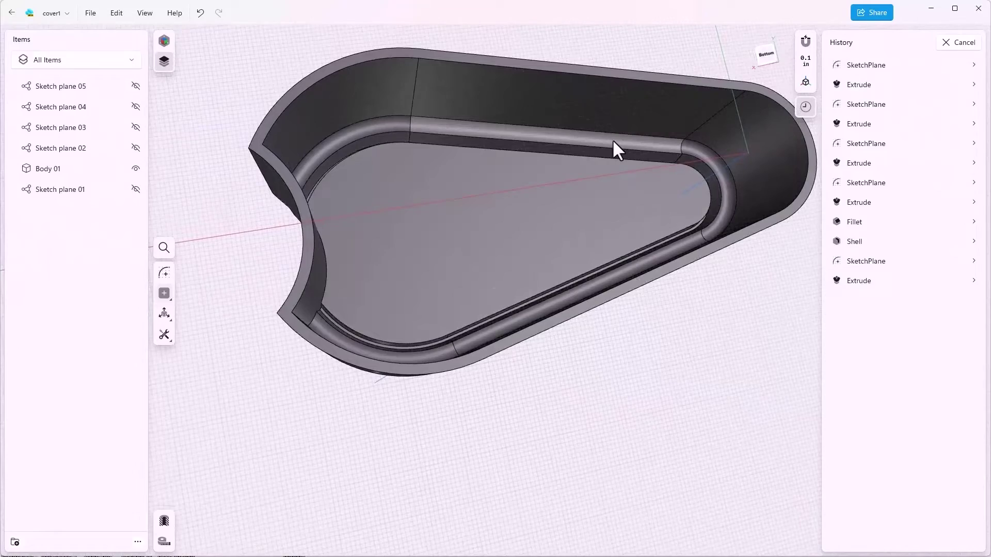
scroll(607, 146, "right", 5)
scroll(604, 149, "up", 10)
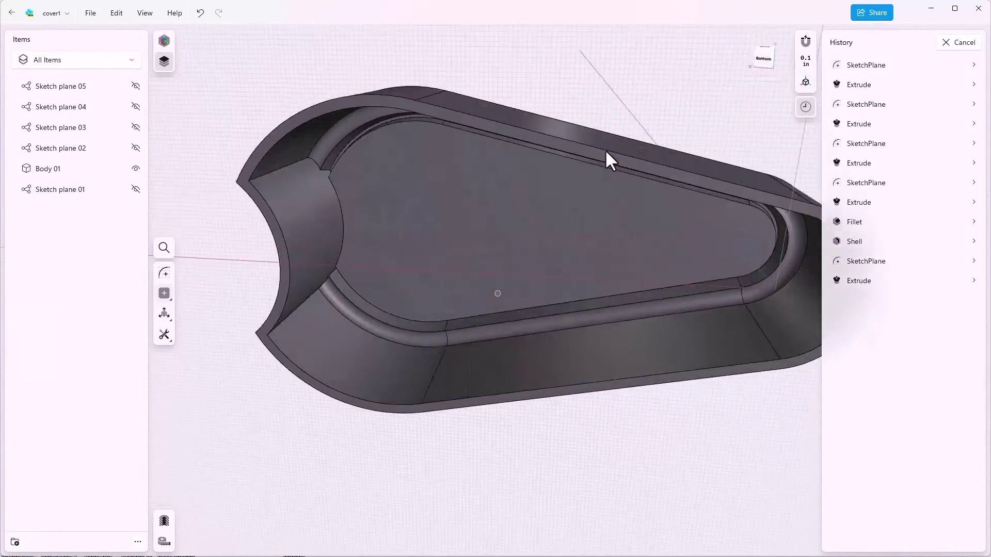
scroll(616, 161, "up", 8)
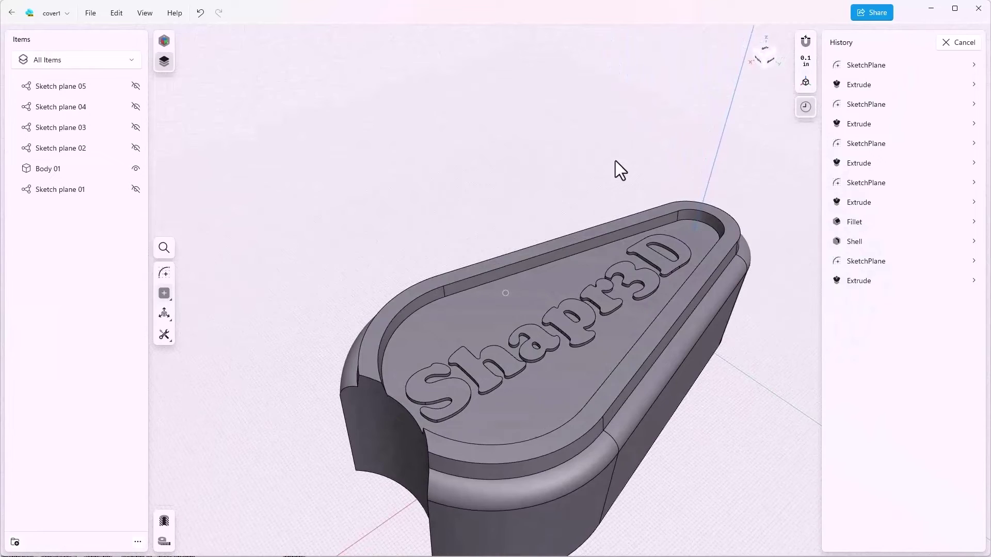
scroll(616, 163, "up", 4)
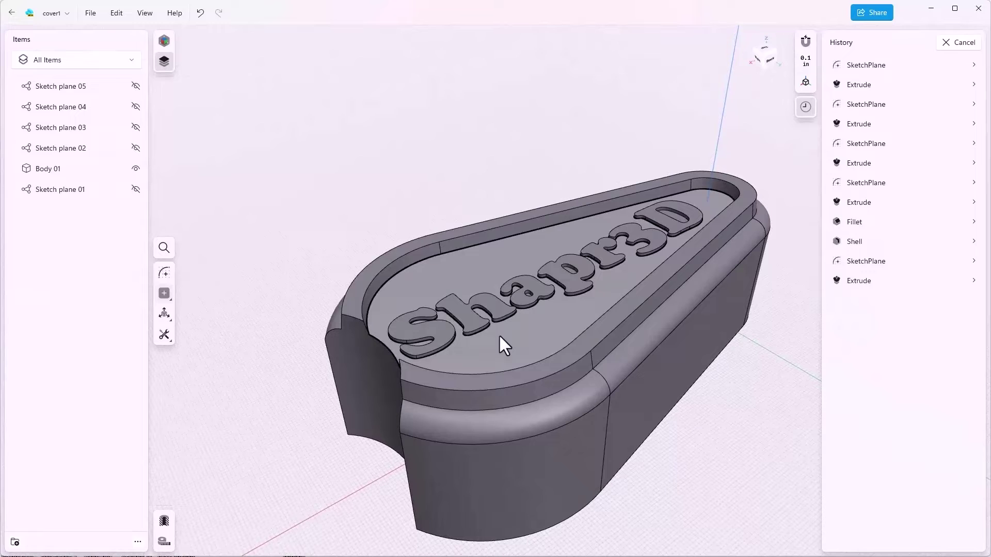
Fillet four curved edges around the raised rim and the recess floor with a radius of about 0.09 in
scroll(613, 335, "down", 2)
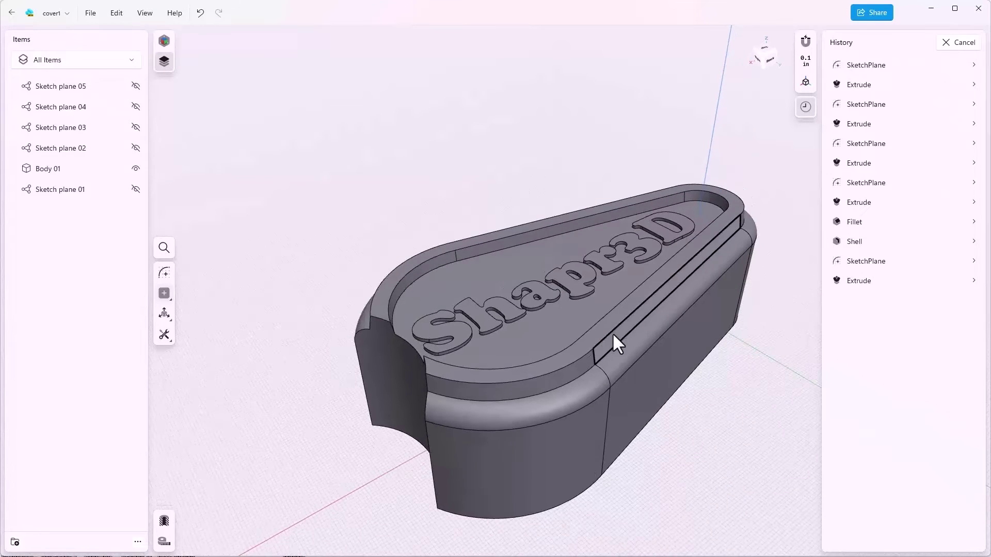
scroll(613, 334, "up", 3)
scroll(613, 333, "up", 5)
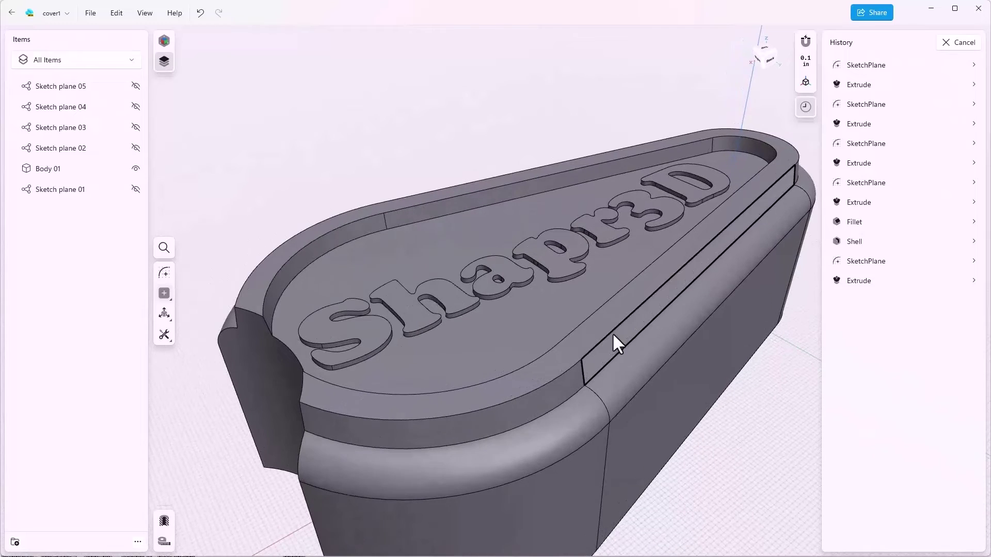
left_click(519, 428)
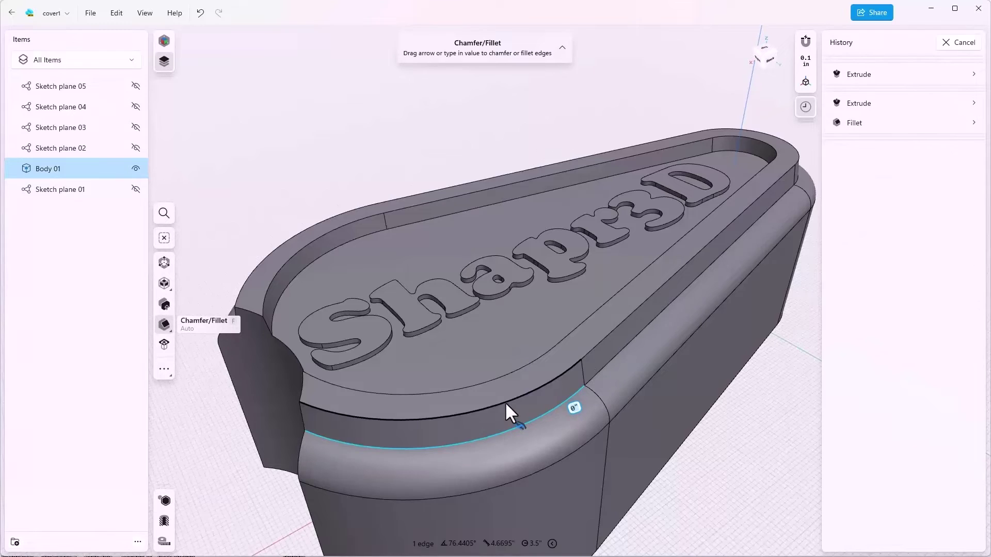
left_click(506, 405)
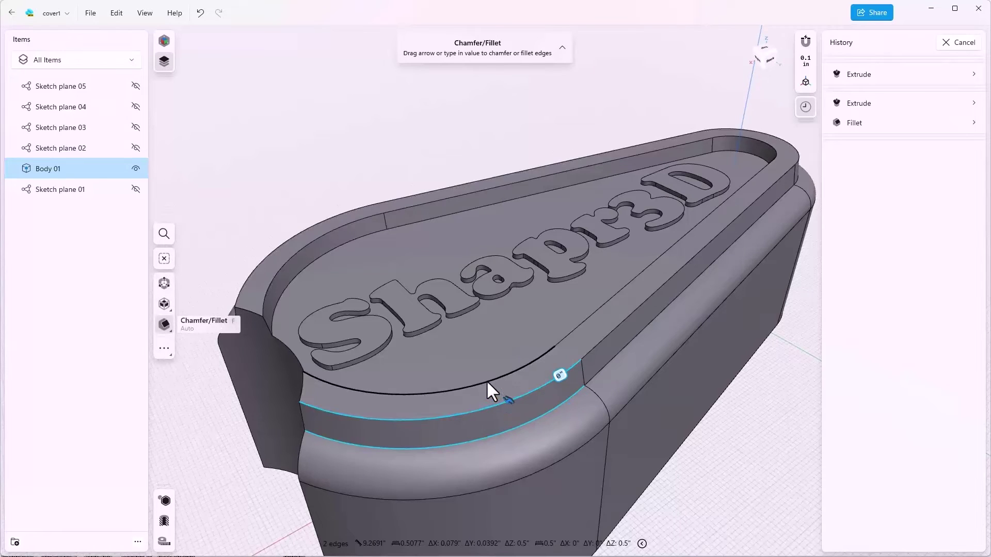
left_click(485, 381)
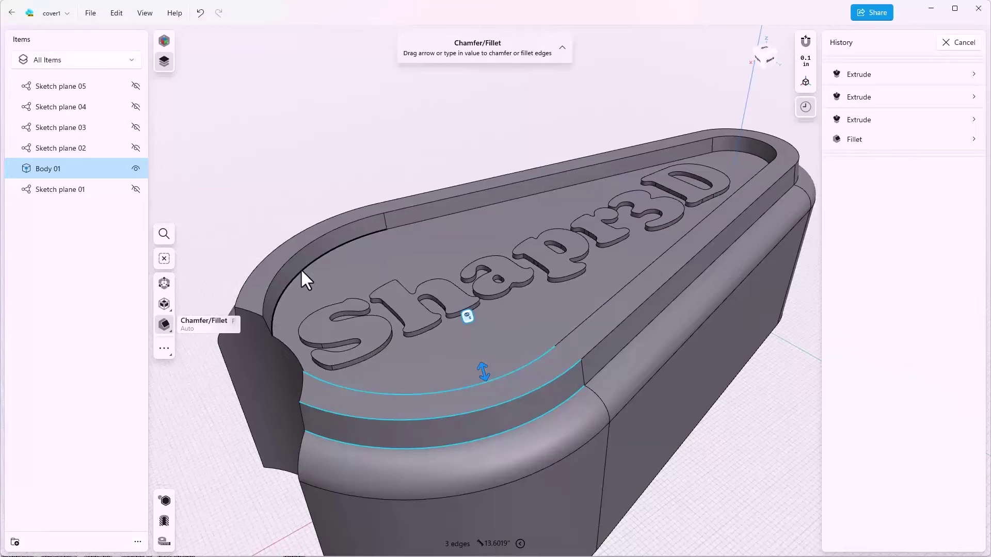
left_click(303, 270)
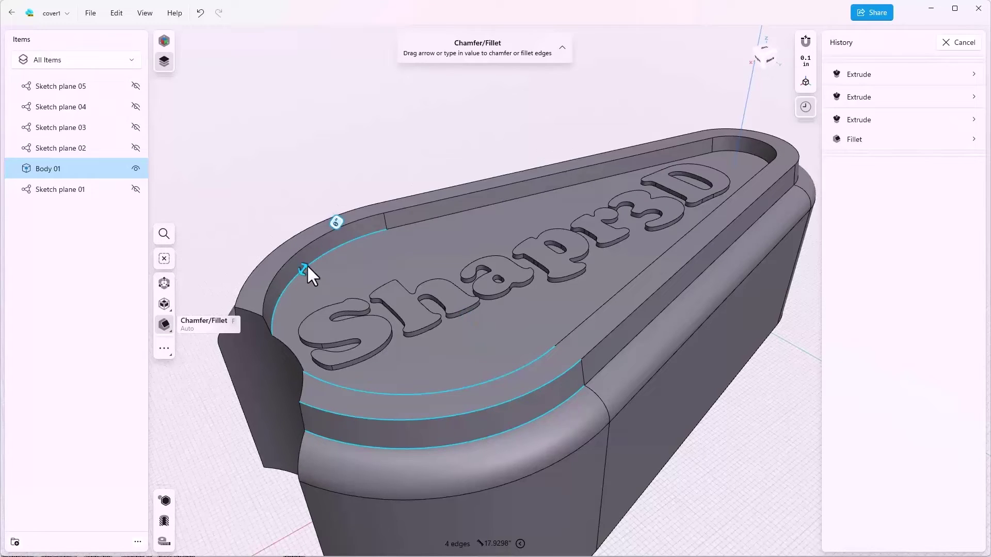
left_click_drag(307, 260, 307, 260)
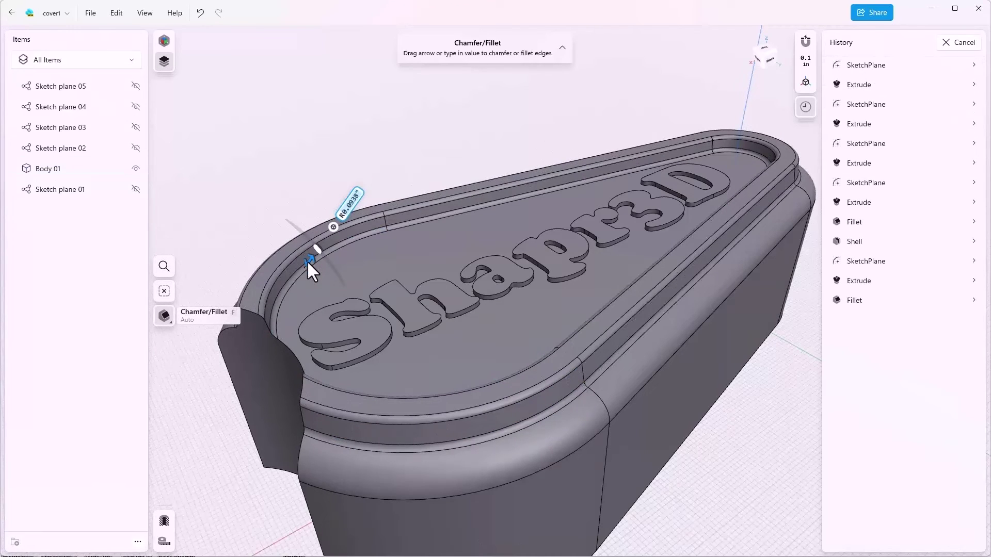
left_click_drag(307, 260, 306, 260)
scroll(387, 138, "up", 1)
key("Return")
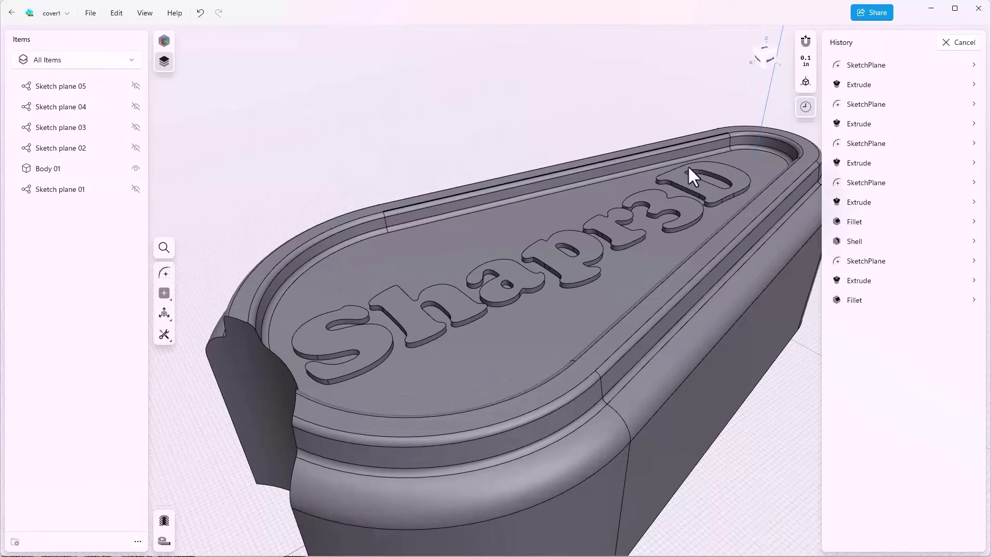
Try to fillet the vertical edge where the concave notch meets the outer side wall, and examine the notch's wall from below
left_click(855, 305)
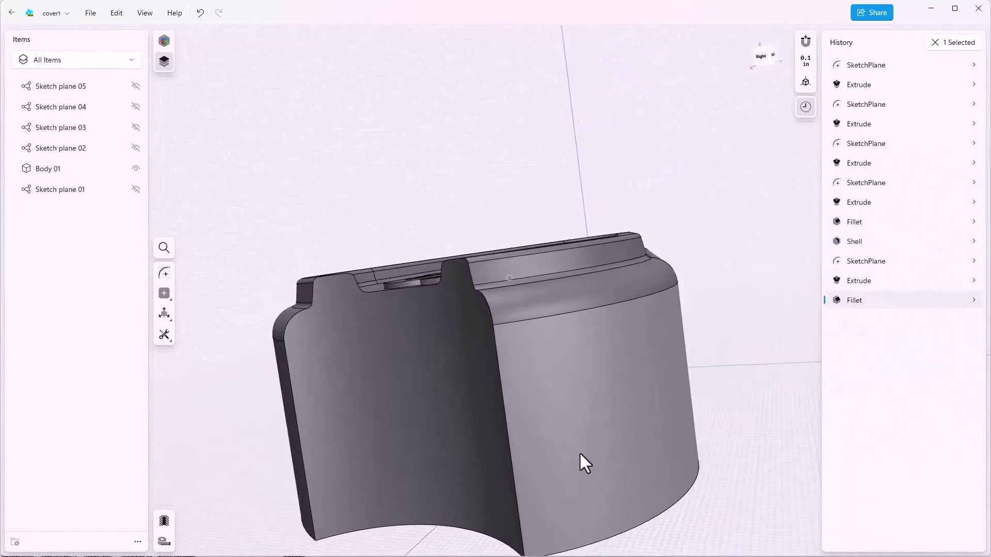
right_click_drag(580, 455, 616, 430)
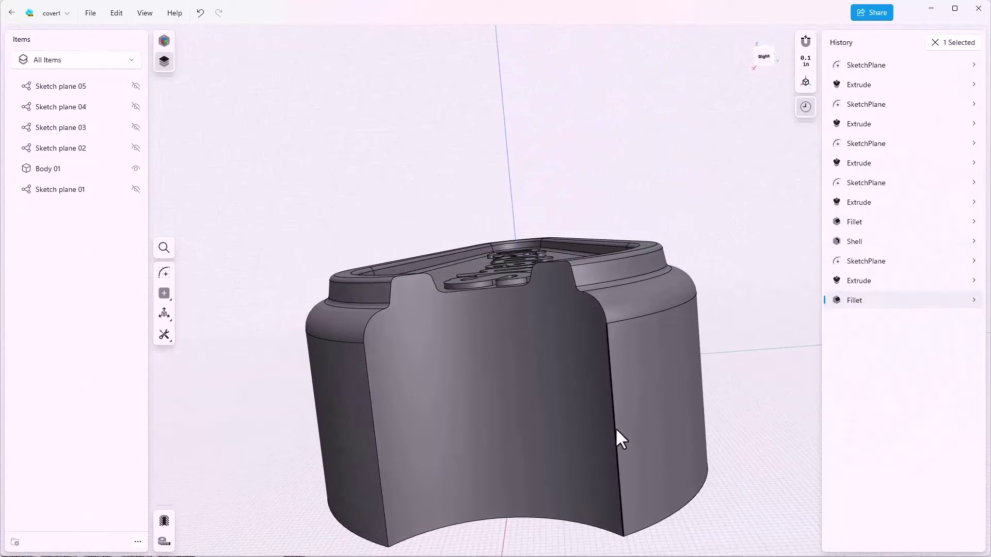
left_click(616, 433)
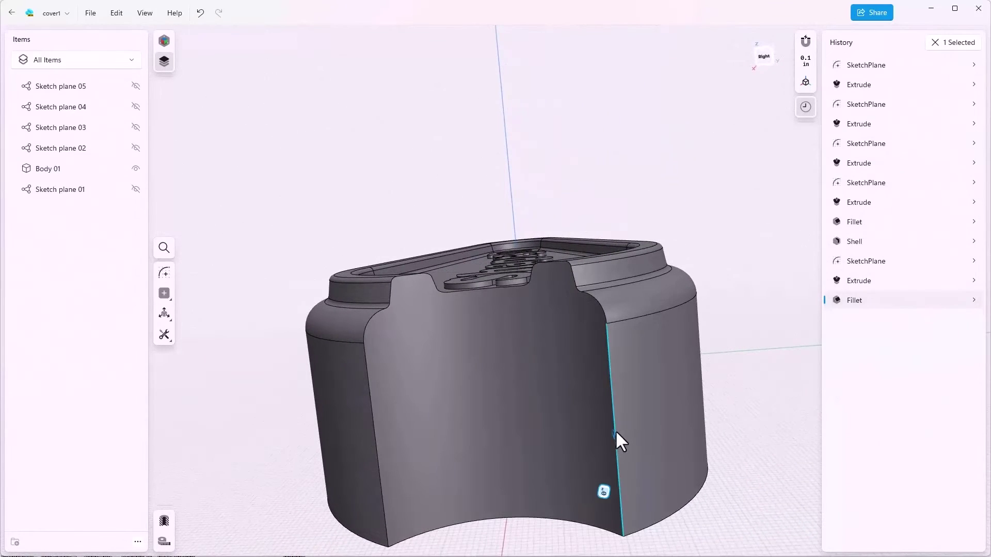
key("f")
right_click_drag(615, 429, 501, 427)
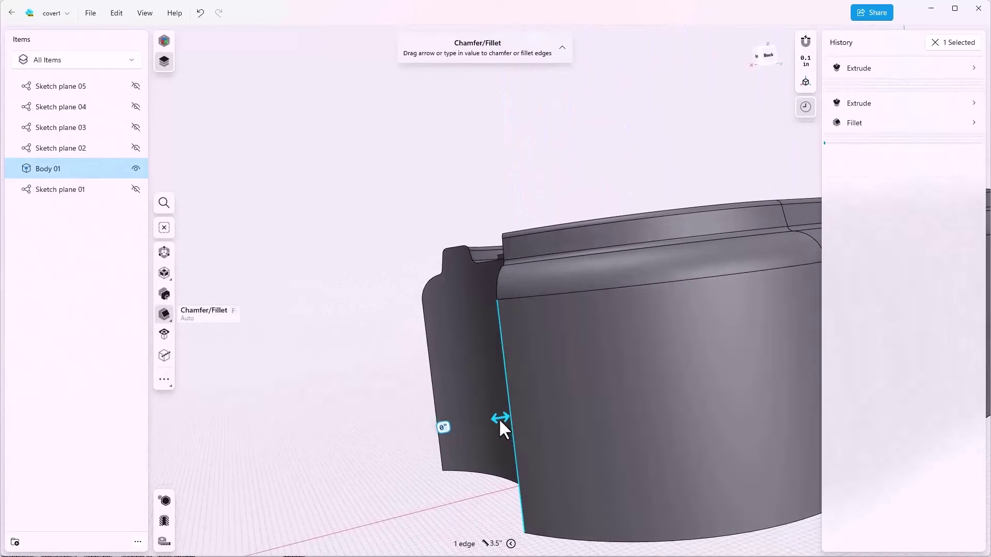
left_click_drag(499, 416, 442, 449)
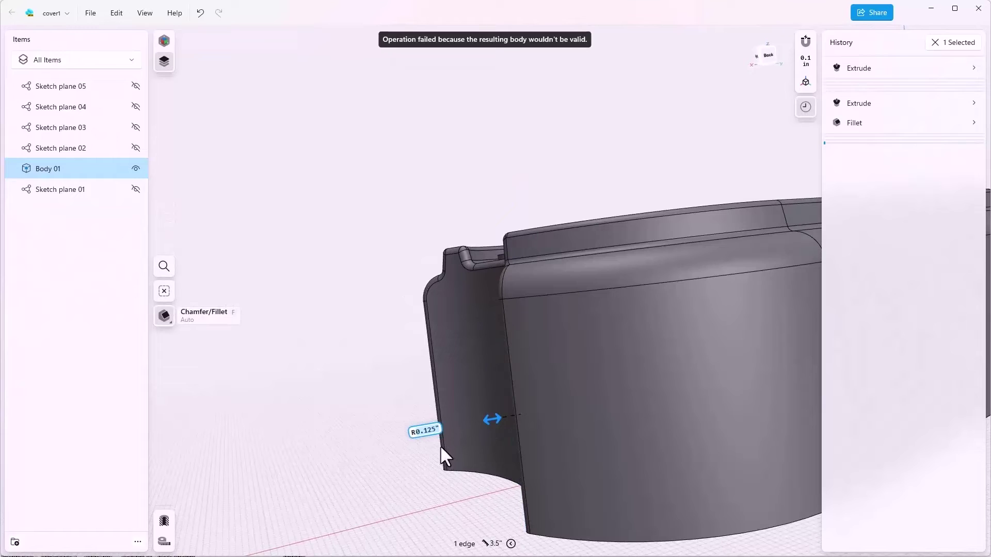
left_click_drag(441, 446, 446, 448)
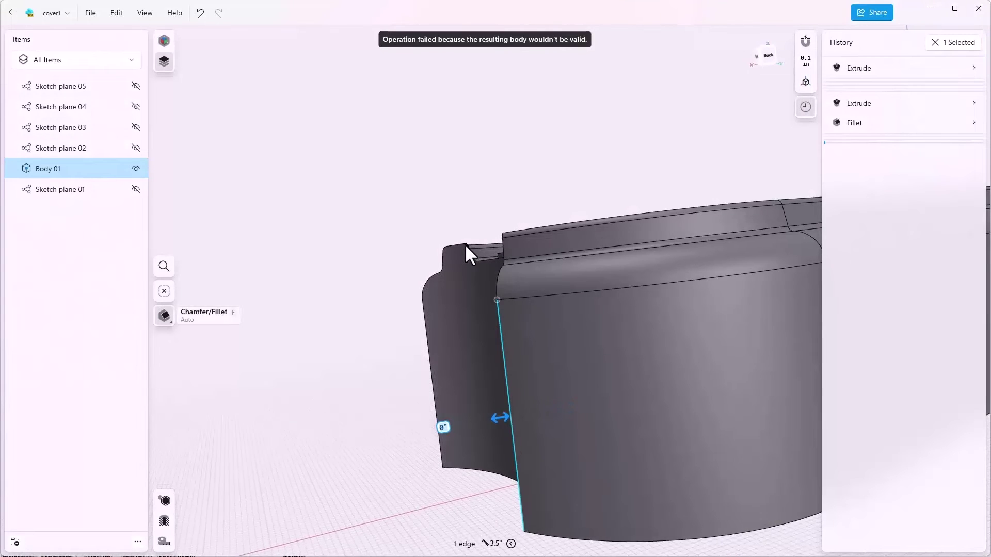
right_click_drag(464, 243, 457, 180)
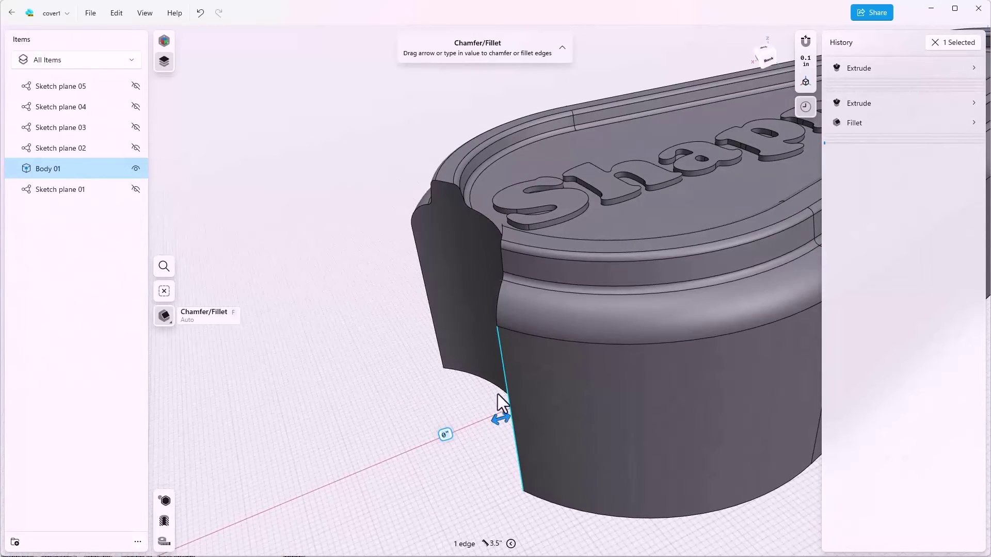
right_click_drag(506, 411, 437, 186)
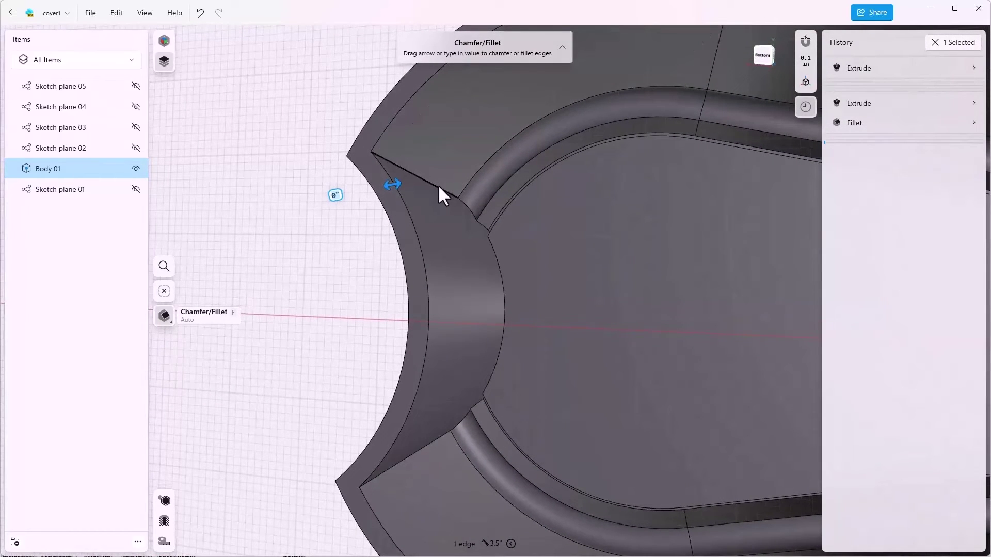
scroll(410, 298, "up", 1)
left_click(318, 303)
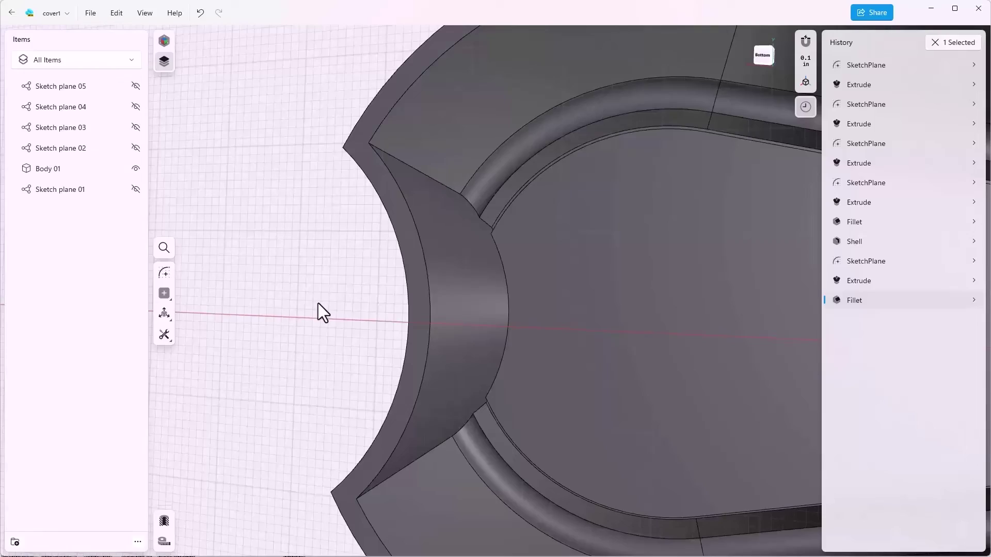
Switch to the visualization workspace and apply the Polished Copper material to the cover body
right_click_drag(318, 303, 381, 309)
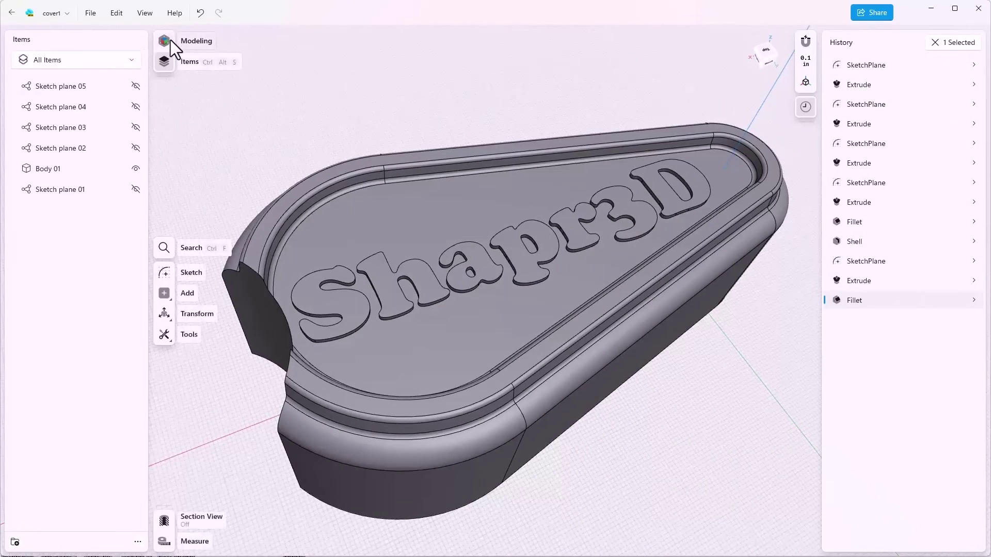
left_click(170, 40)
left_click(109, 72)
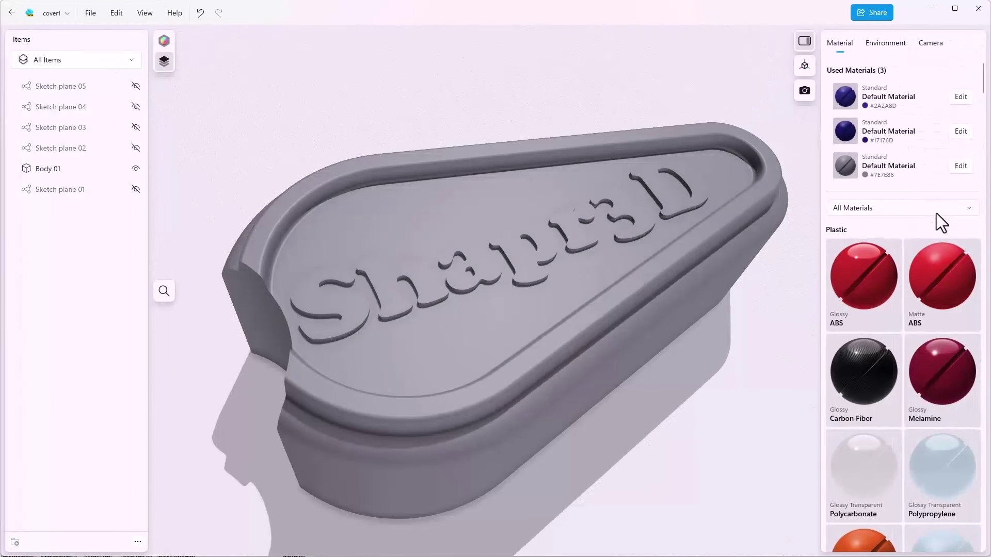
scroll(932, 279, "down", 10)
scroll(930, 276, "down", 7)
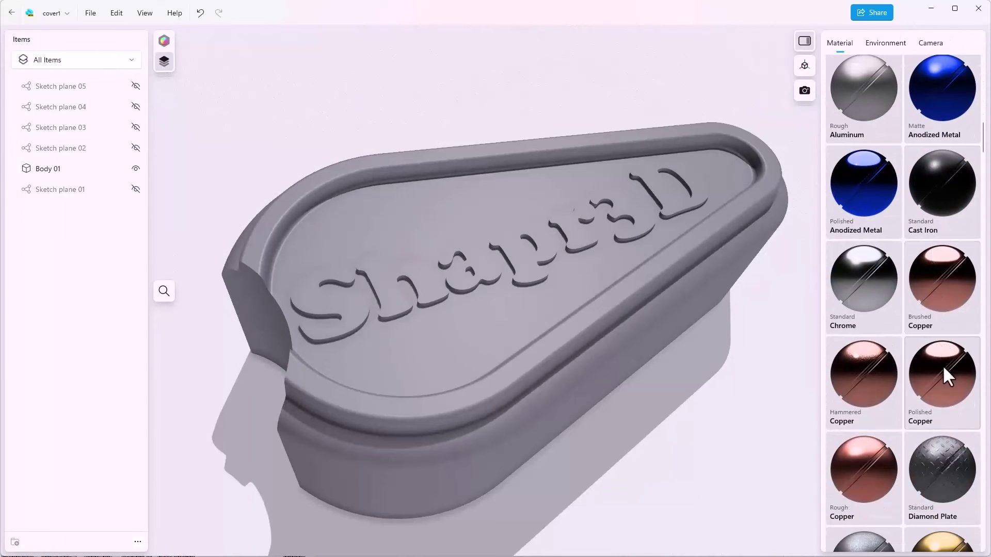
left_click(942, 367)
left_click_drag(925, 377, 589, 312)
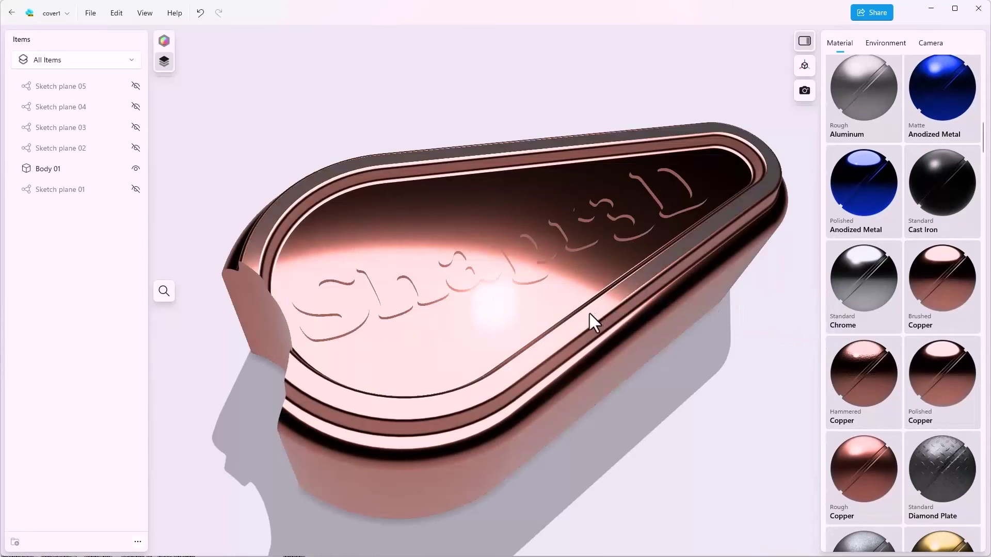